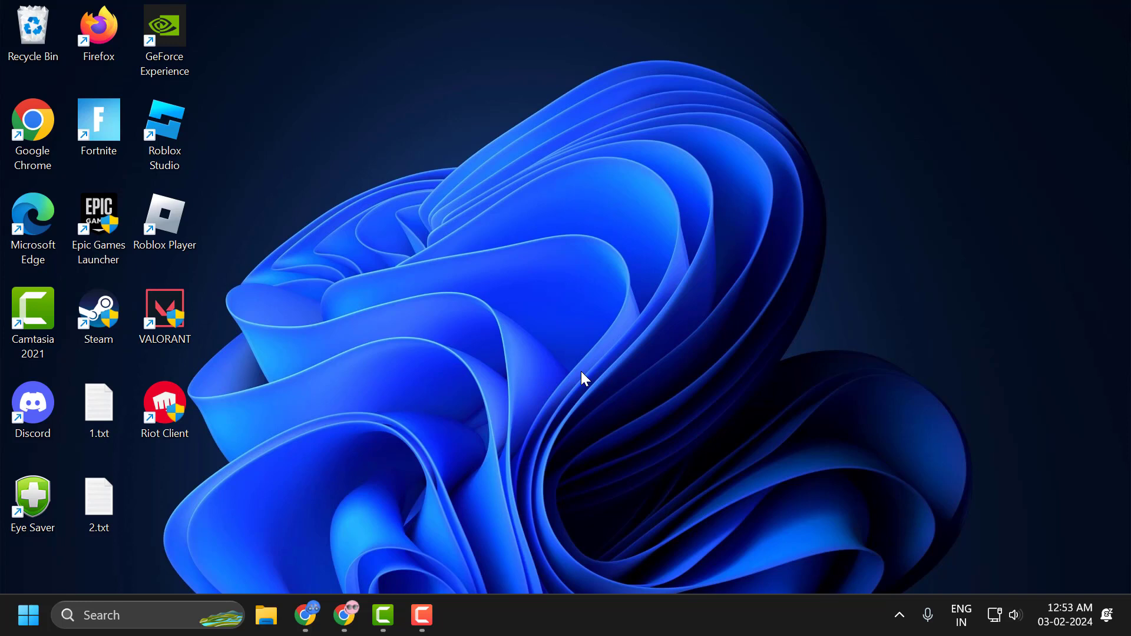
- Quit Discord from its icon in the hidden system tray area
click(899, 618)
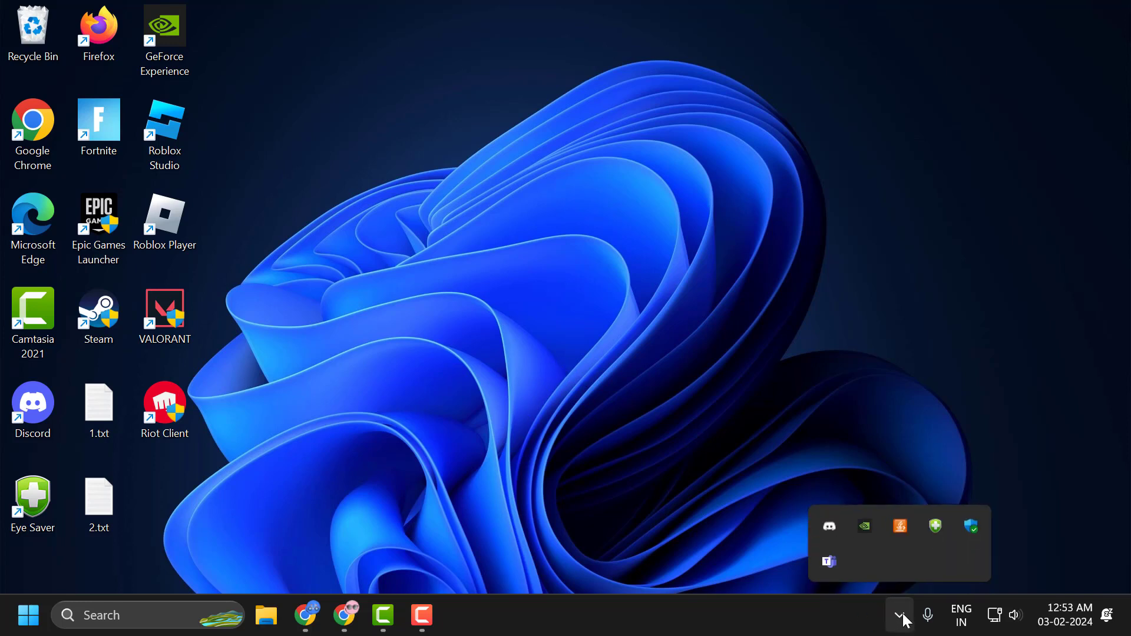
right_click(825, 531)
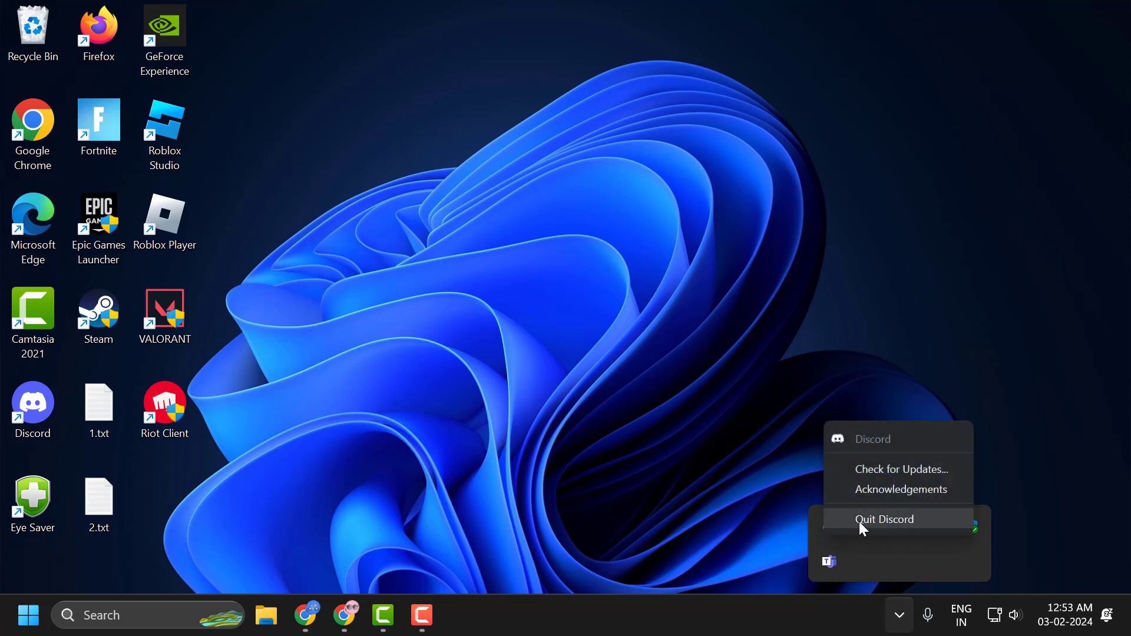
click(900, 521)
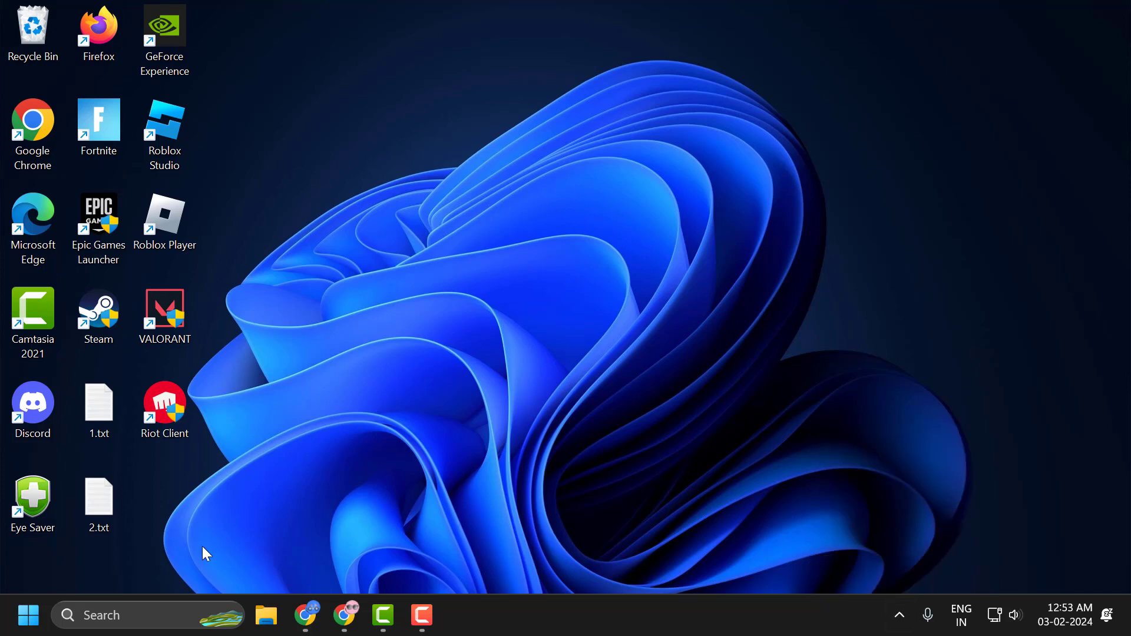
- Run %localappdata% from the Run dialog to open AppData Local in File Explorer
right_click(28, 616)
click(32, 517)
click(234, 443)
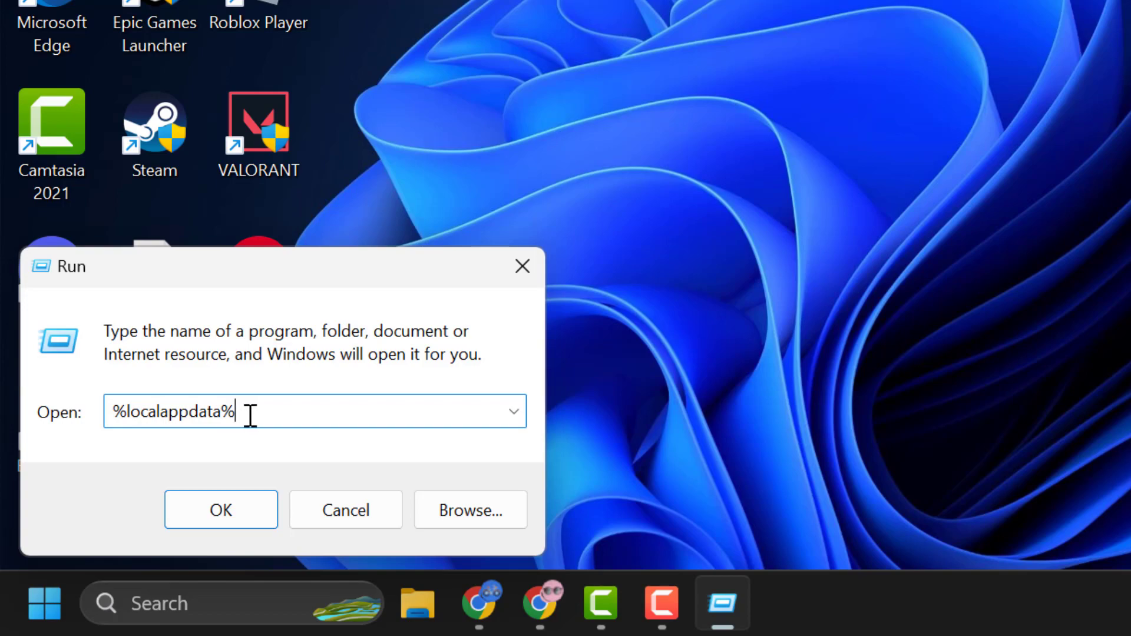
click(243, 517)
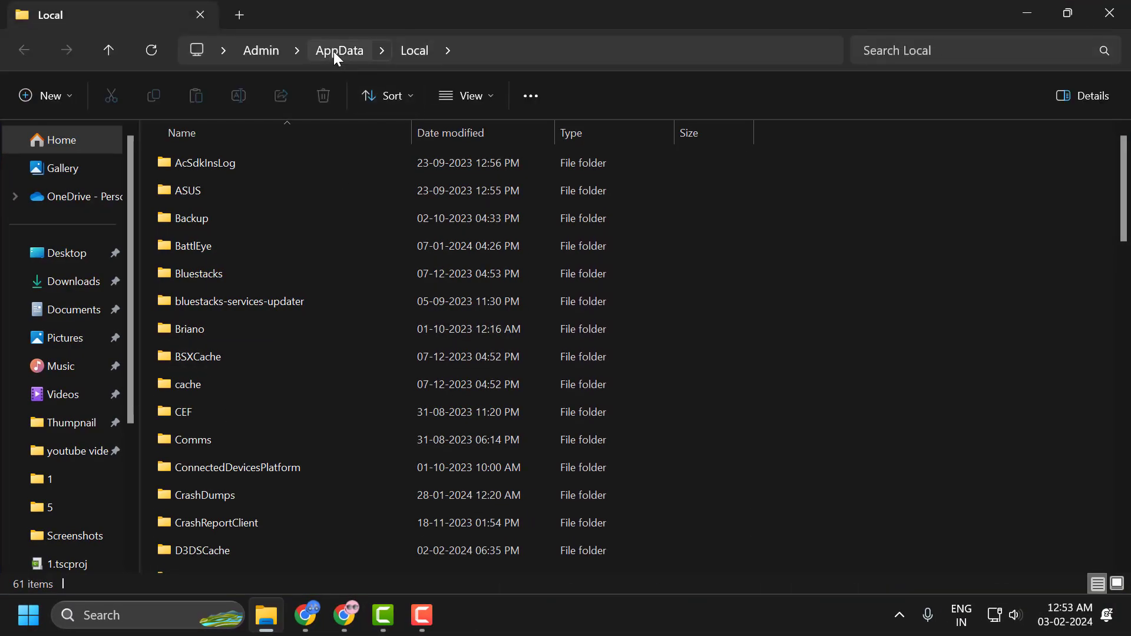
- Go up to AppData, then open Roaming and the discord folder
click(333, 52)
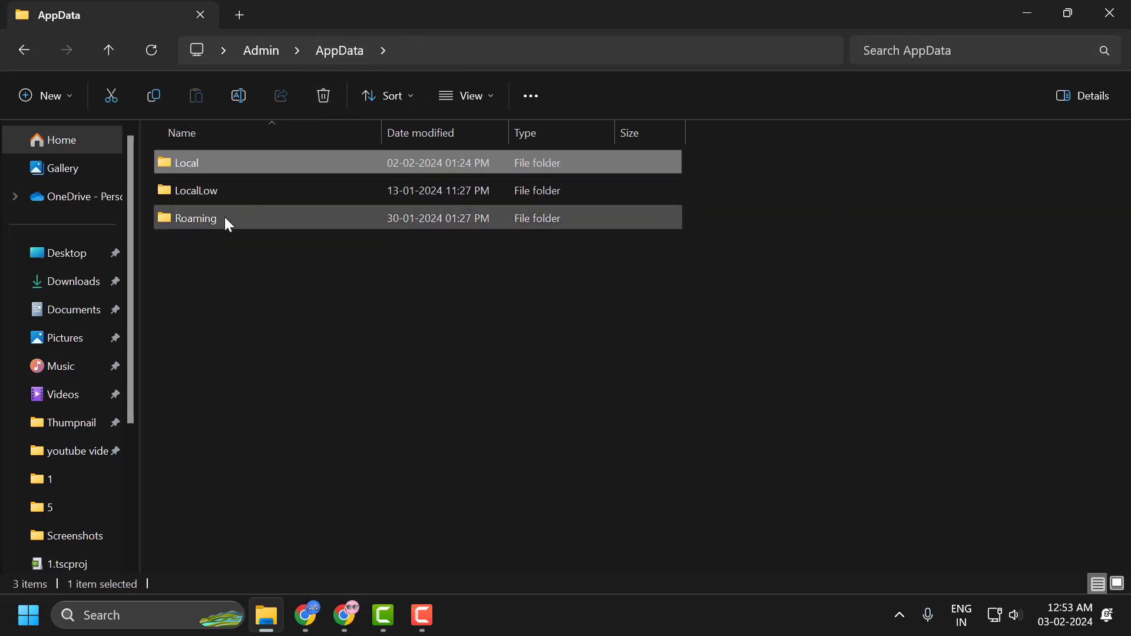
double_click(229, 218)
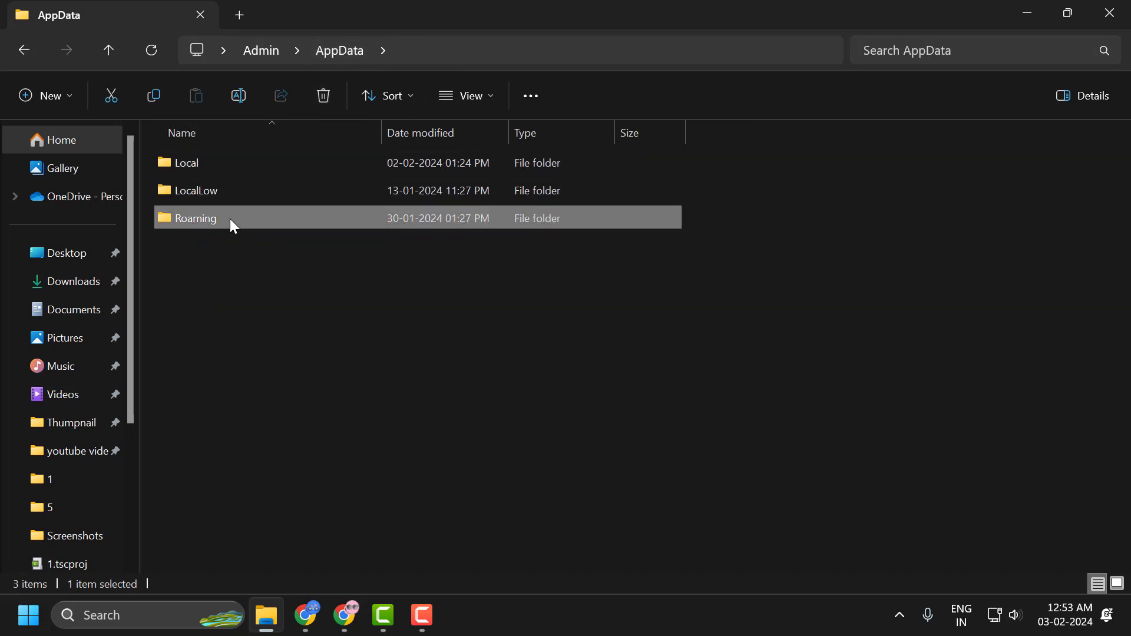
double_click(229, 300)
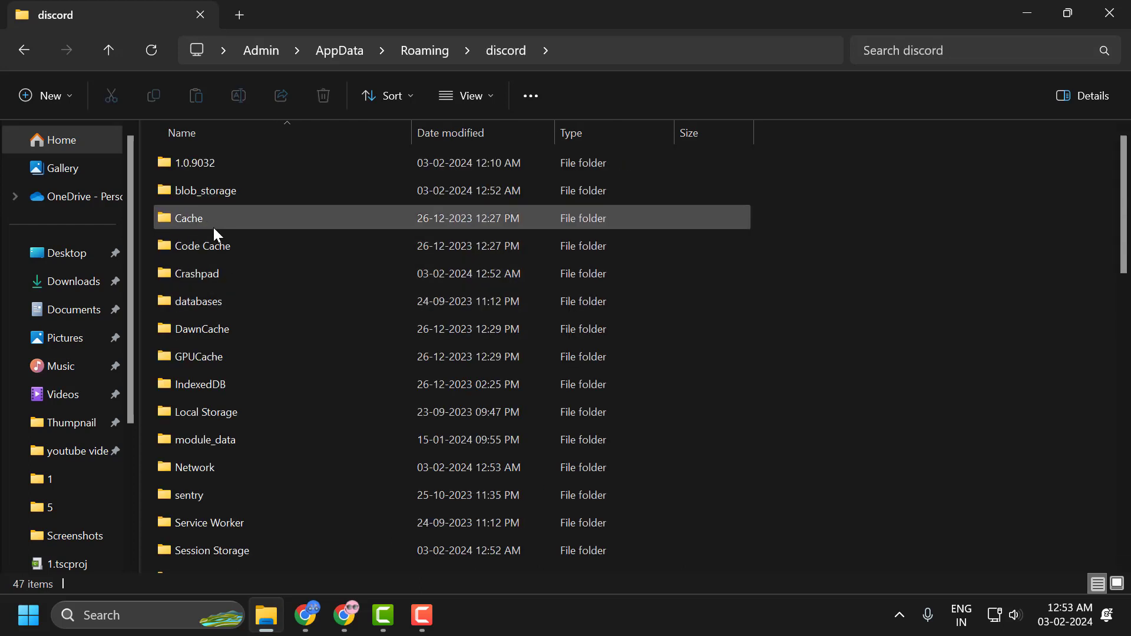
- Select the Cache, Code Cache and GPUCache folders together and delete them
click(214, 228)
click(211, 228)
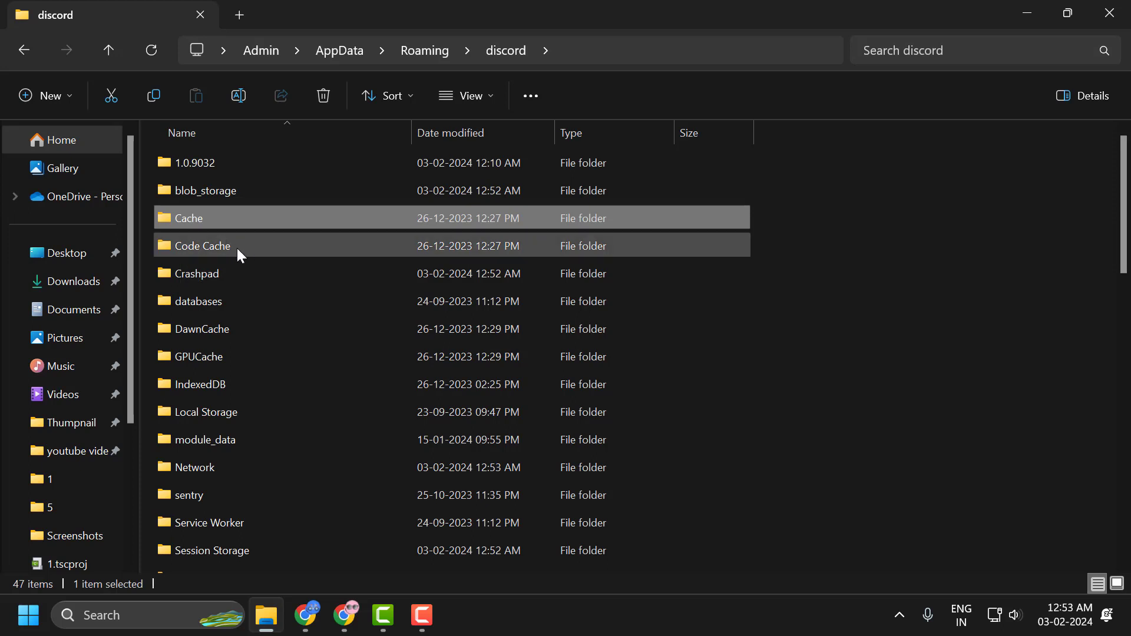
ctrl+click(237, 248)
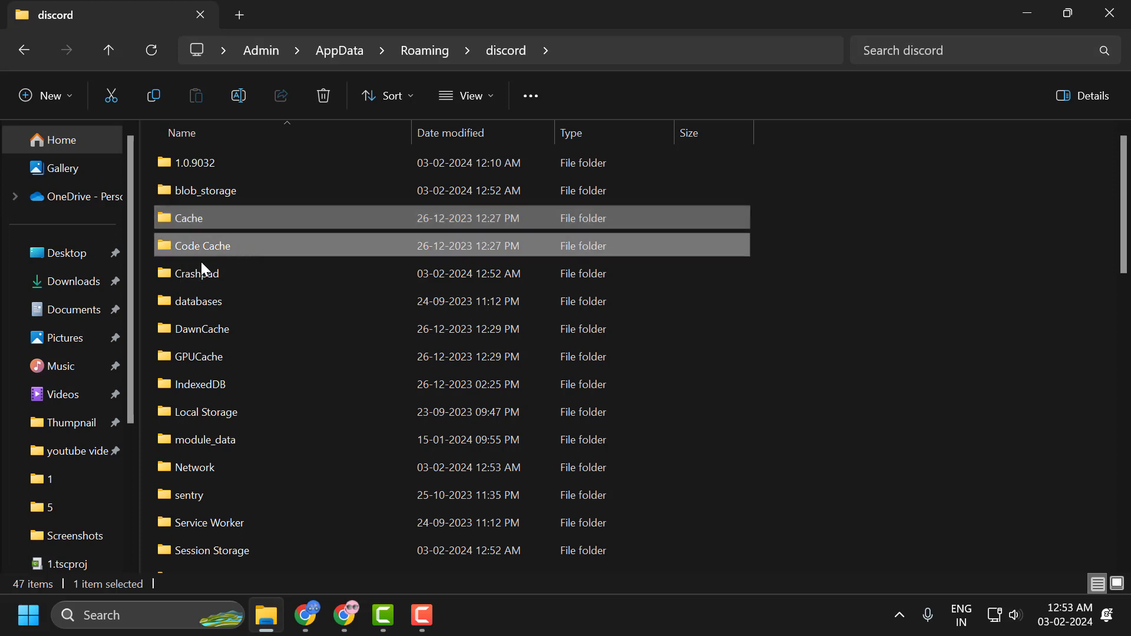
ctrl+click(211, 358)
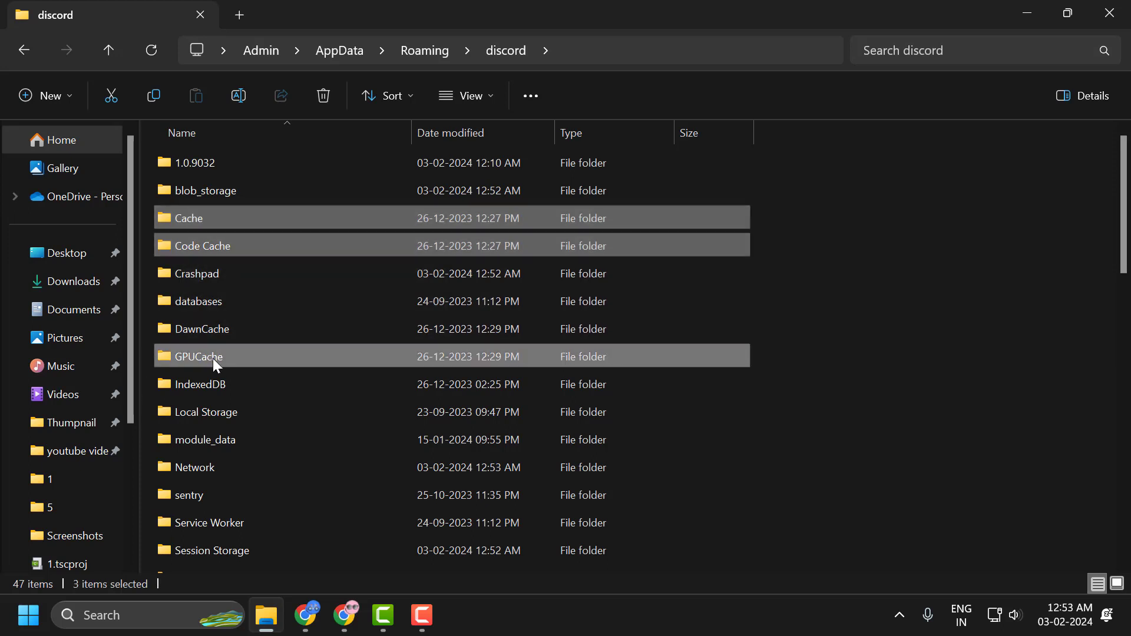
right_click(248, 356)
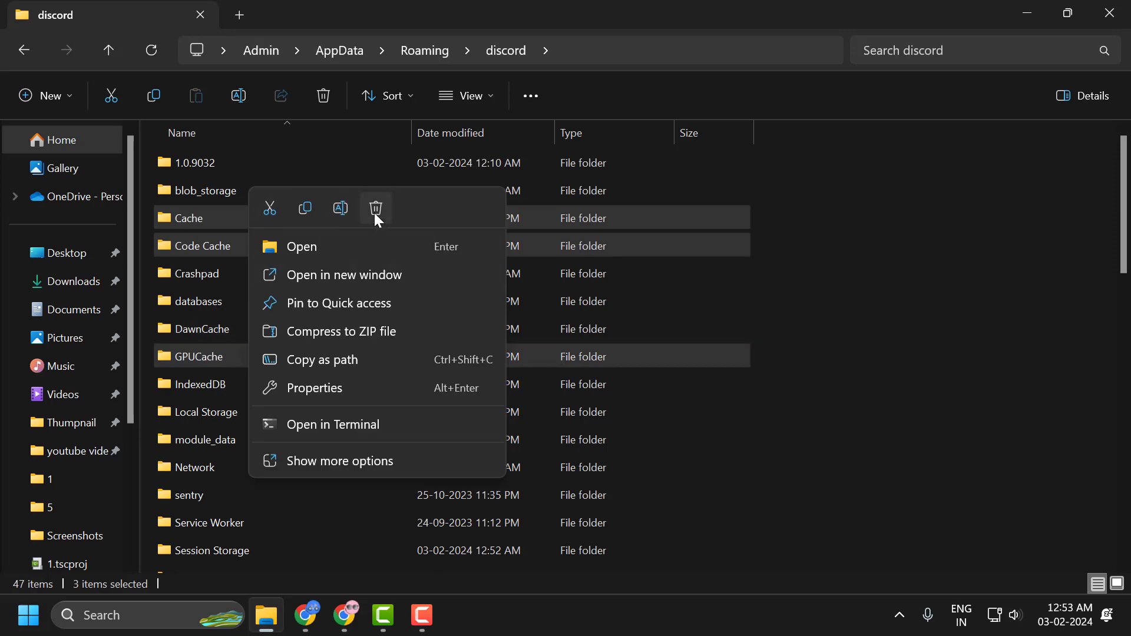
click(374, 214)
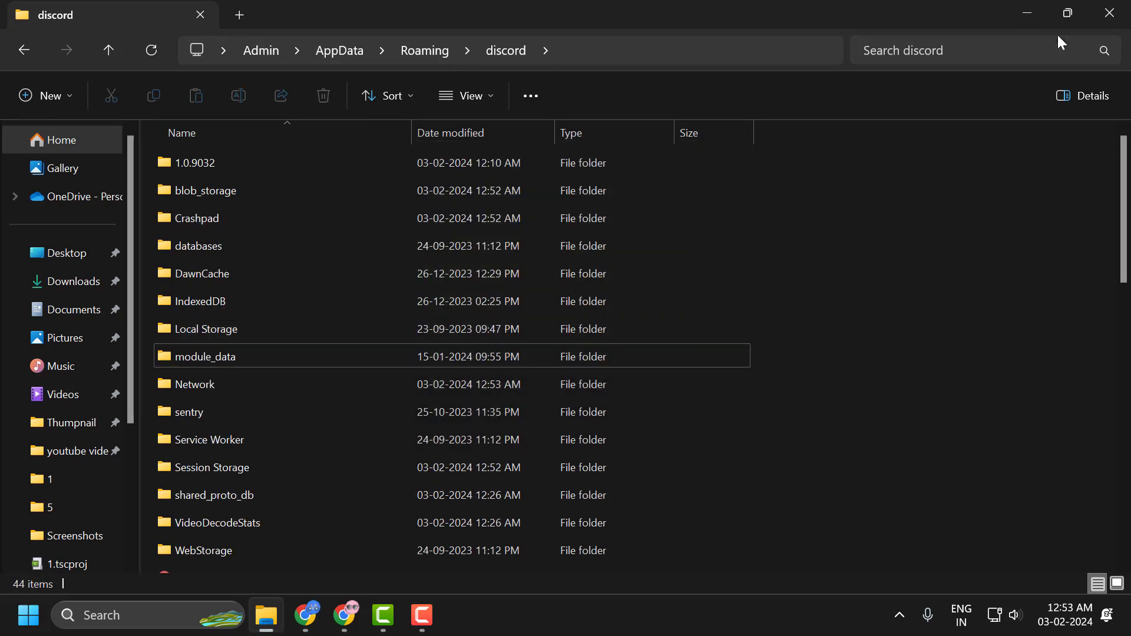
- Close the discord folder's File Explorer window
click(1108, 12)
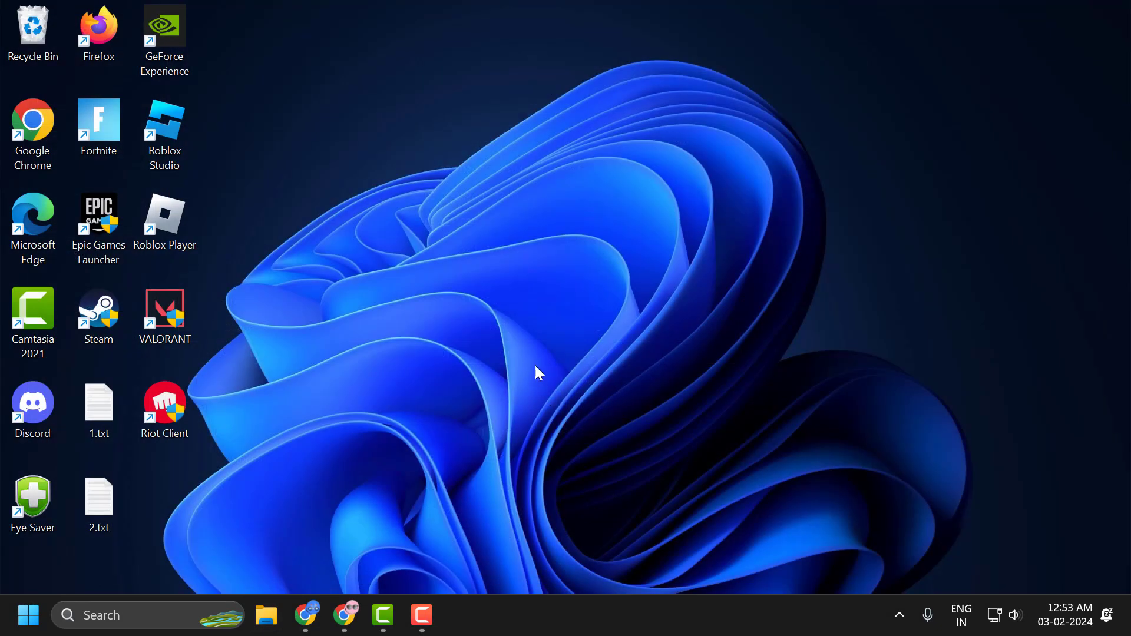